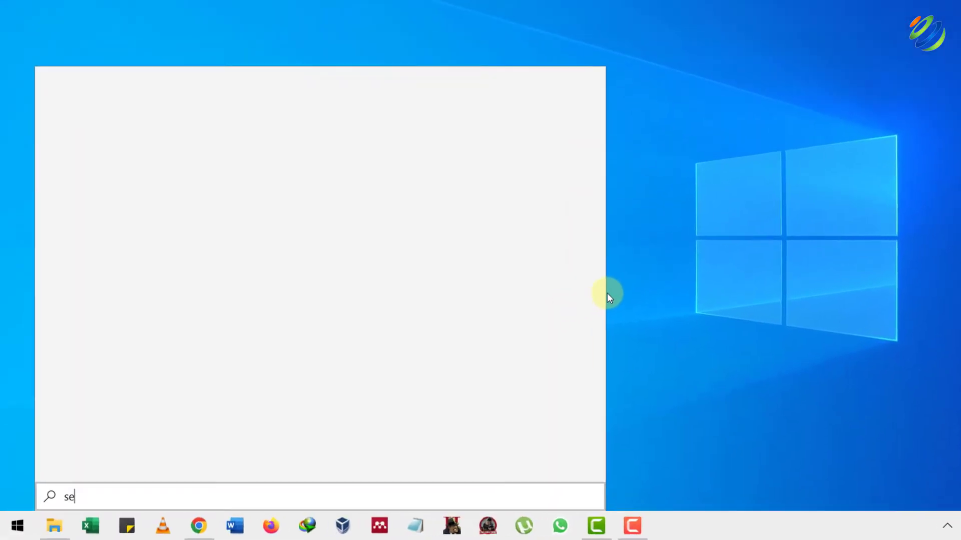
Step: Open Settings and view Windows Update under Update & Security, which reports the PC is up to date
key("BackSpace")
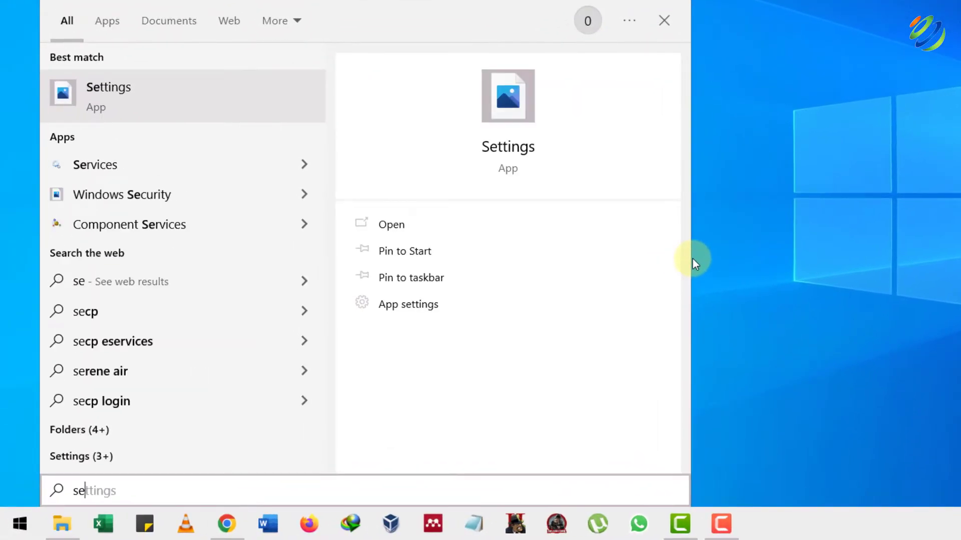
key("Return")
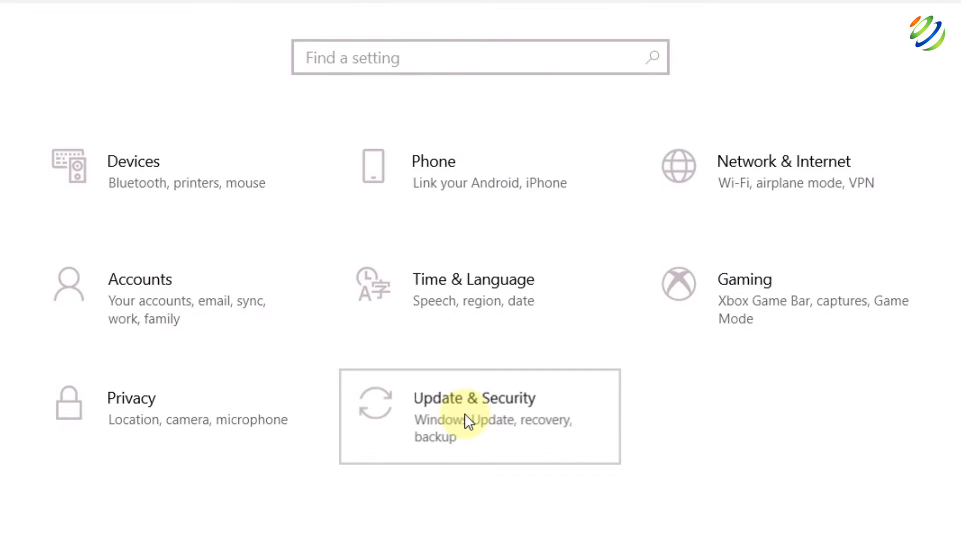
left_click(465, 415)
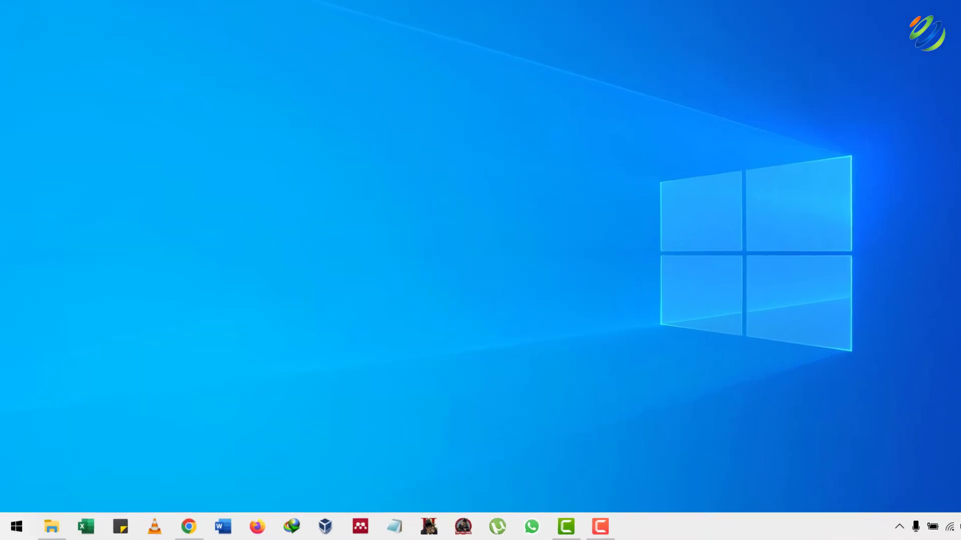
Step: Launch Command Prompt as administrator from the cmd search
key("super")
type("cmd")
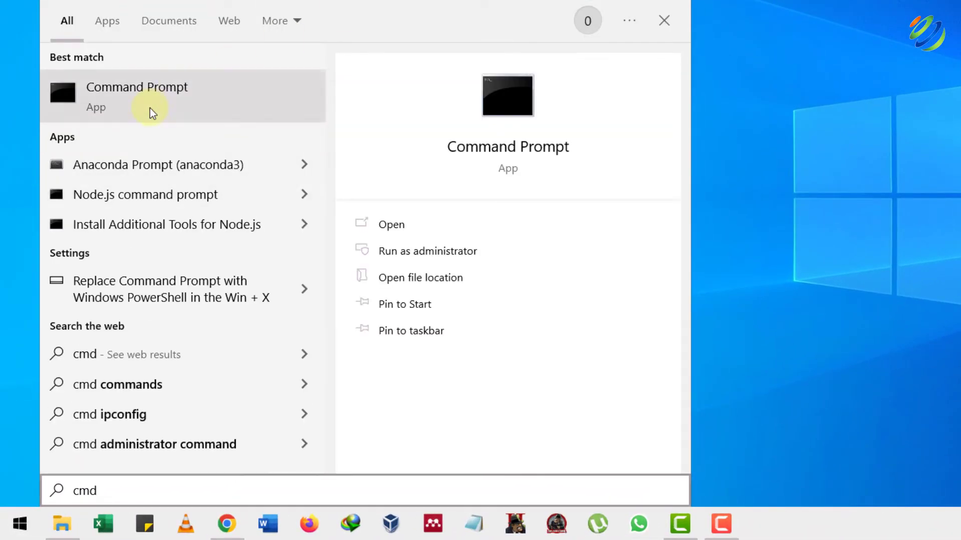
right_click(149, 107)
left_click(195, 126)
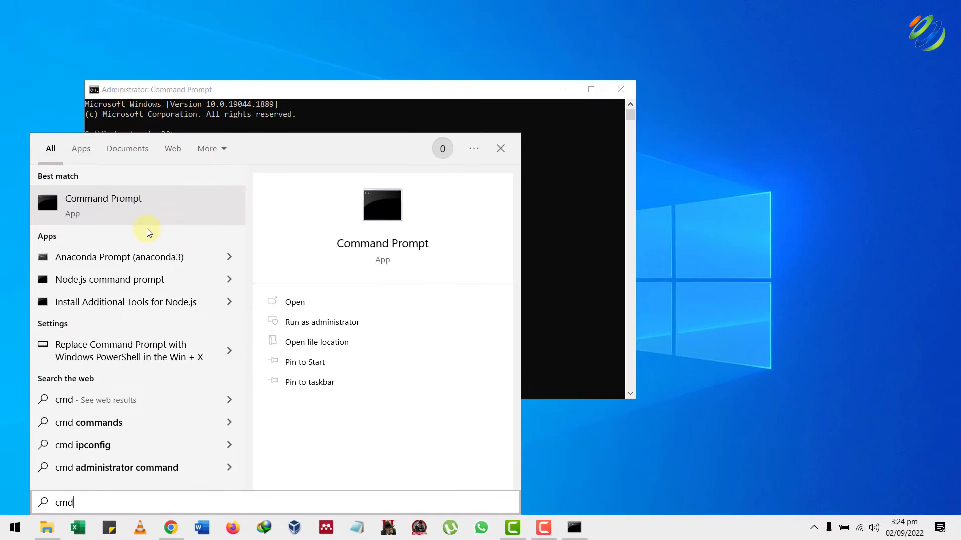
left_click(550, 184)
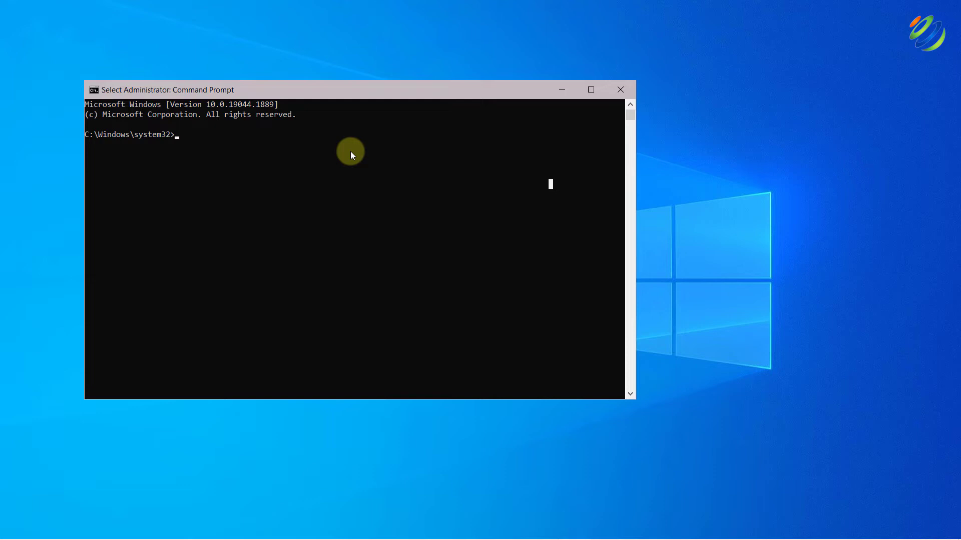
Step: Run dism /online /cleanup-image /checkhealth, which reports no component store corruption
type("dism /online /cleanup-image /checkhealth")
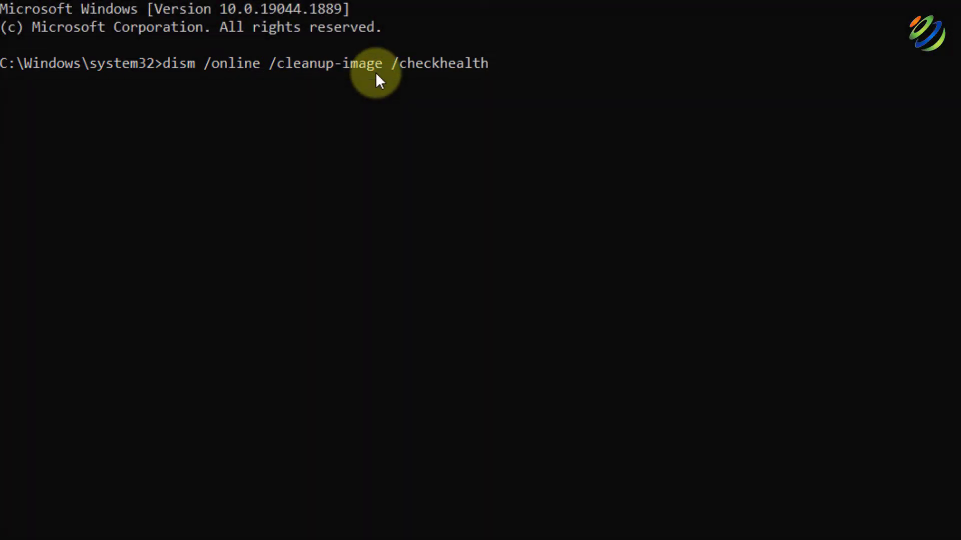
key("Return")
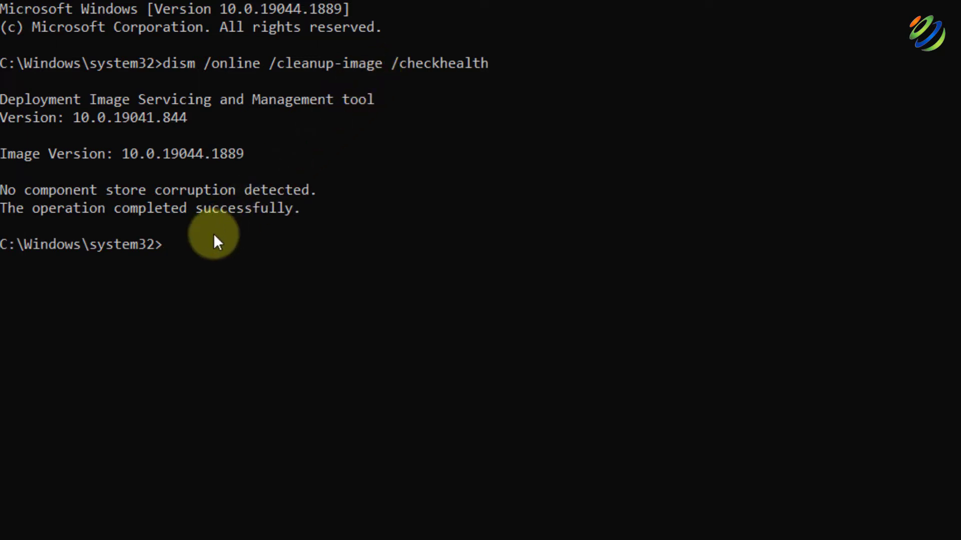
key("Up")
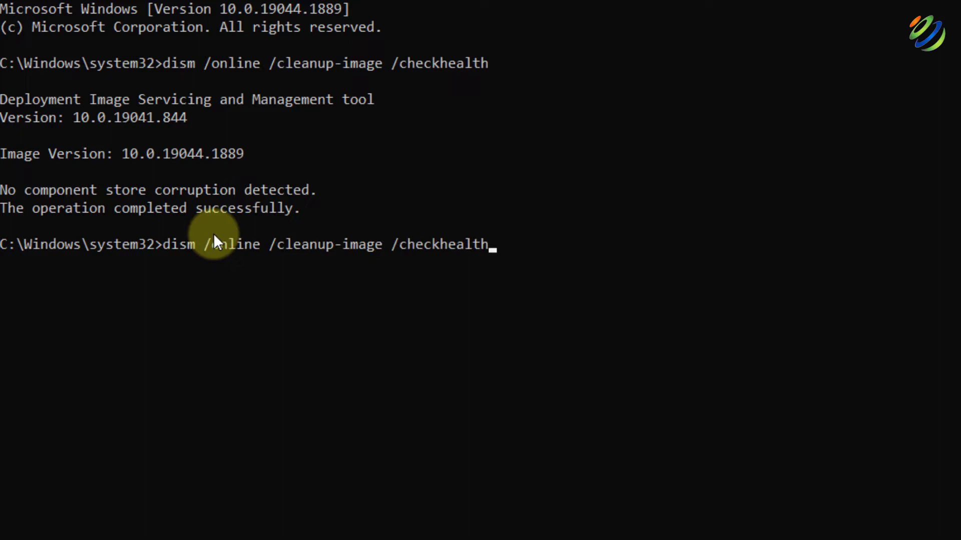
Step: Run dism /online /cleanup-image /scanhealth to 100% with no corruption detected
key("BackSpace")
key("BackSpace")
key("BackSpace")
key("BackSpace")
key("BackSpace")
key("BackSpace")
key("BackSpace")
key("BackSpace")
key("BackSpace")
key("BackSpace")
key("BackSpace")
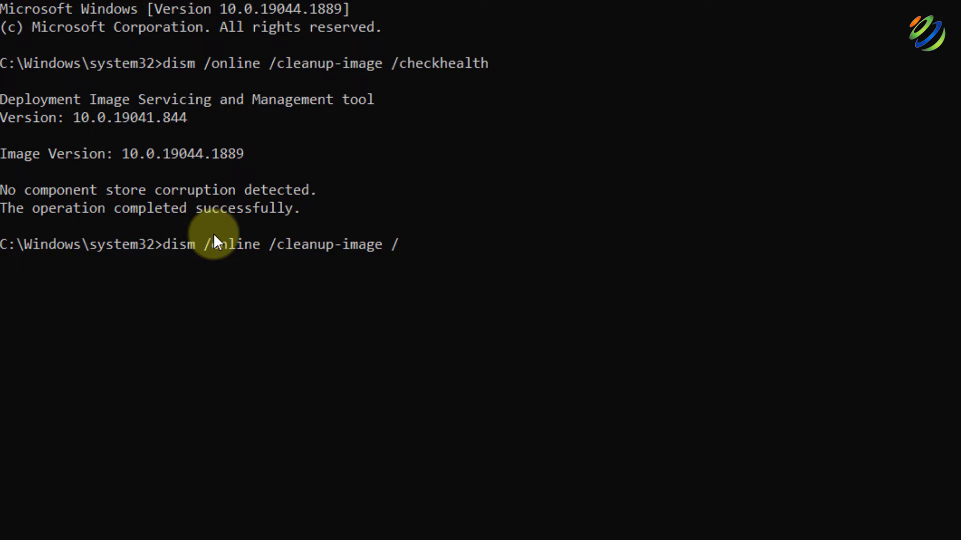
type("scanhealth")
key("Return")
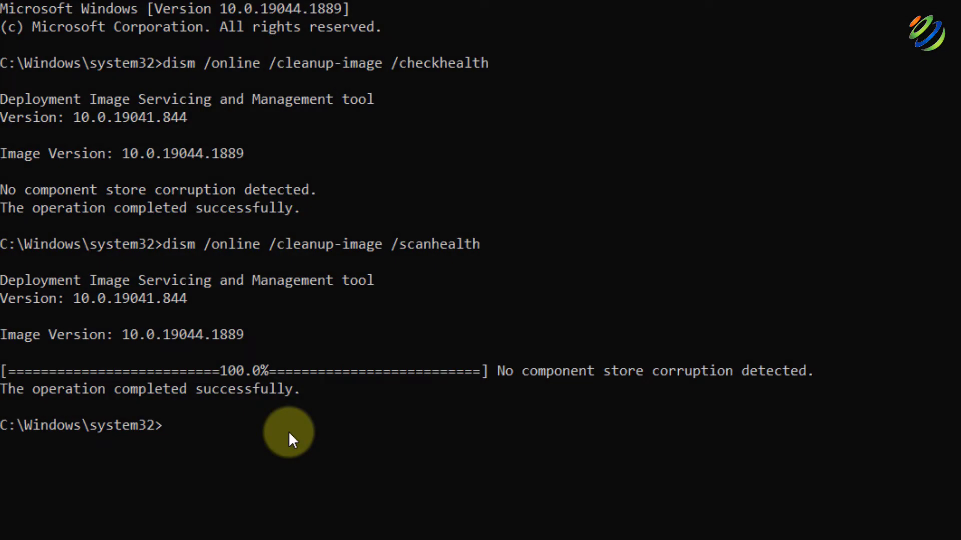
Step: Run dism /online /cleanup-image /restorehealth successfully, then start sfc /scannow
key("Up")
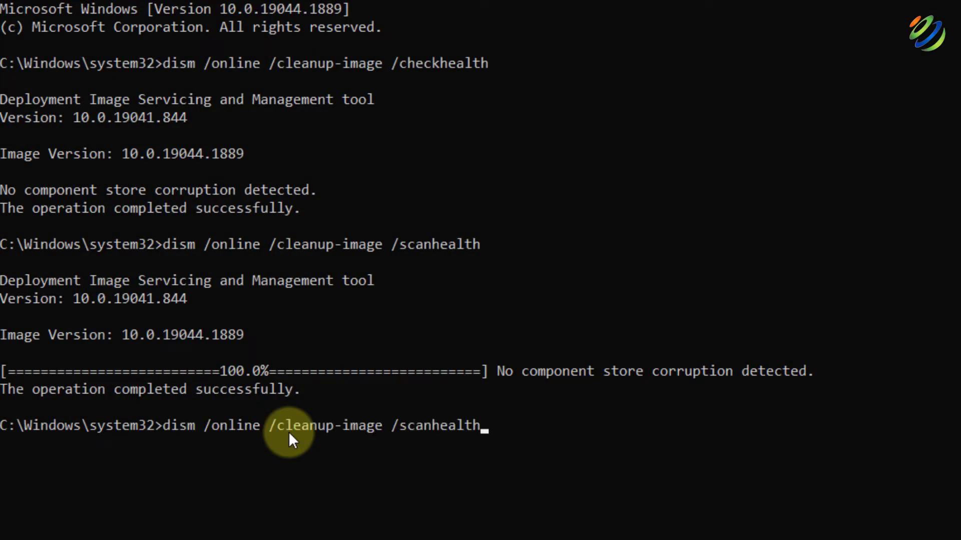
key("BackSpace")
key("BackSpace")
key("BackSpace")
key("BackSpace")
key("BackSpace")
key("BackSpace")
key("BackSpace")
key("BackSpace")
key("BackSpace")
key("BackSpace")
type("res")
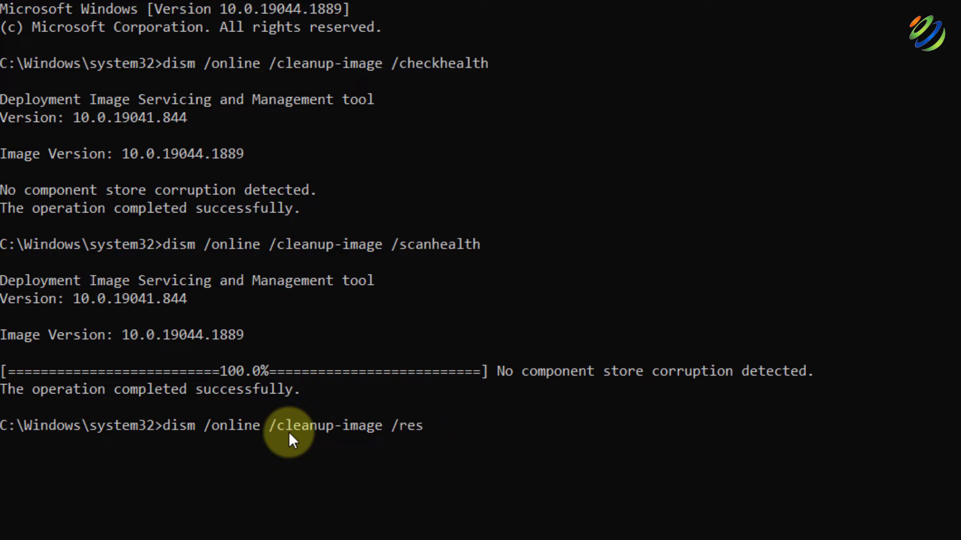
type("torehealth")
key("Return")
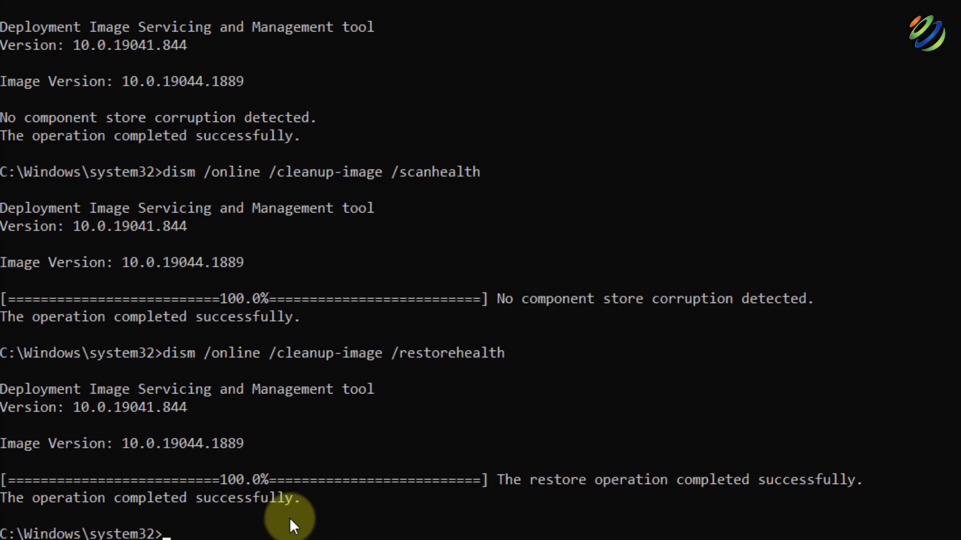
type("sfc /scannow")
key("Return")
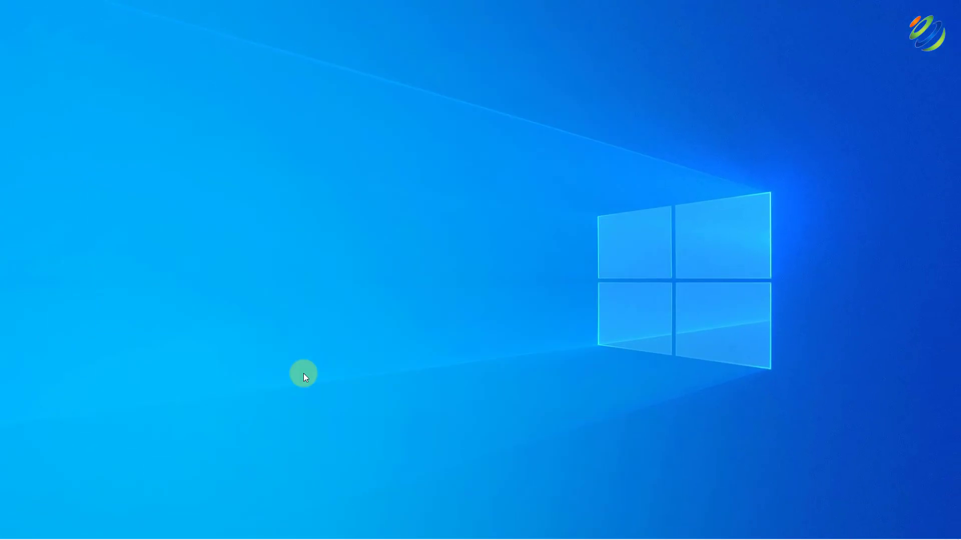
Step: In Device Manager, search automatically for a Dell Touchpad driver; the best one is already installed
key("super")
type("devi")
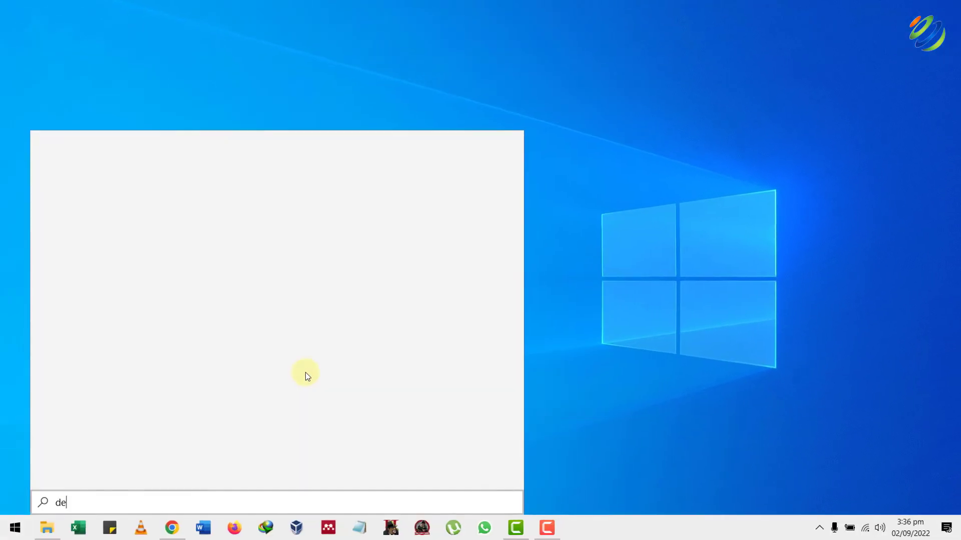
type("c")
key("Return")
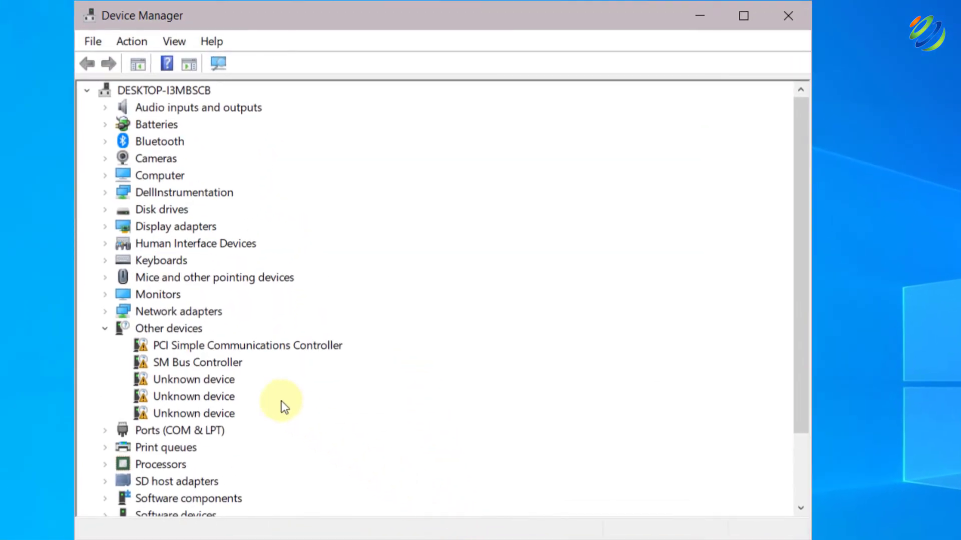
left_click(104, 278)
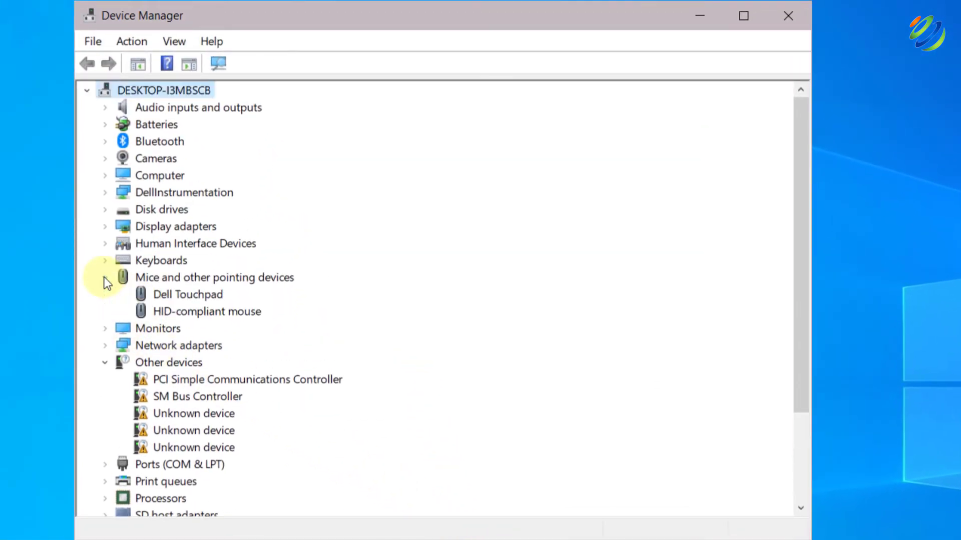
right_click(162, 289)
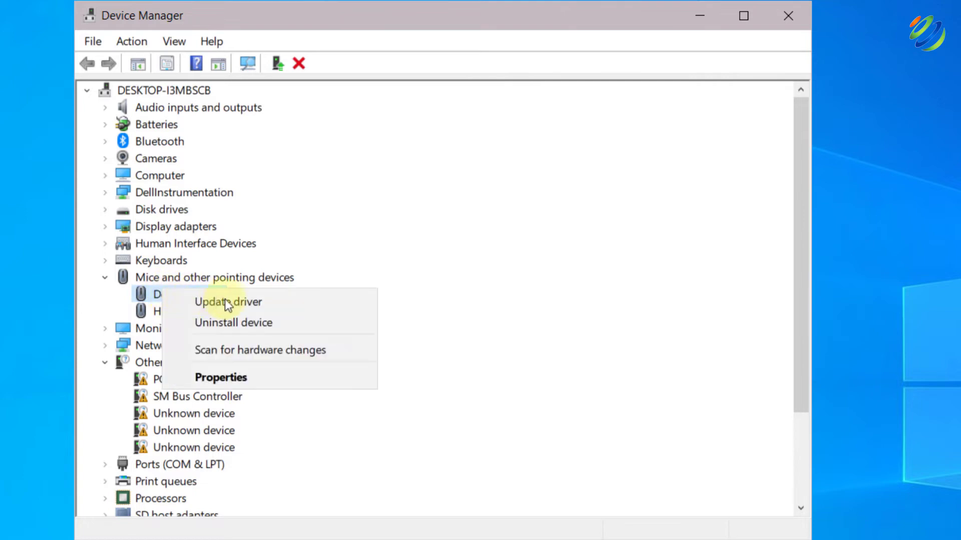
left_click(229, 302)
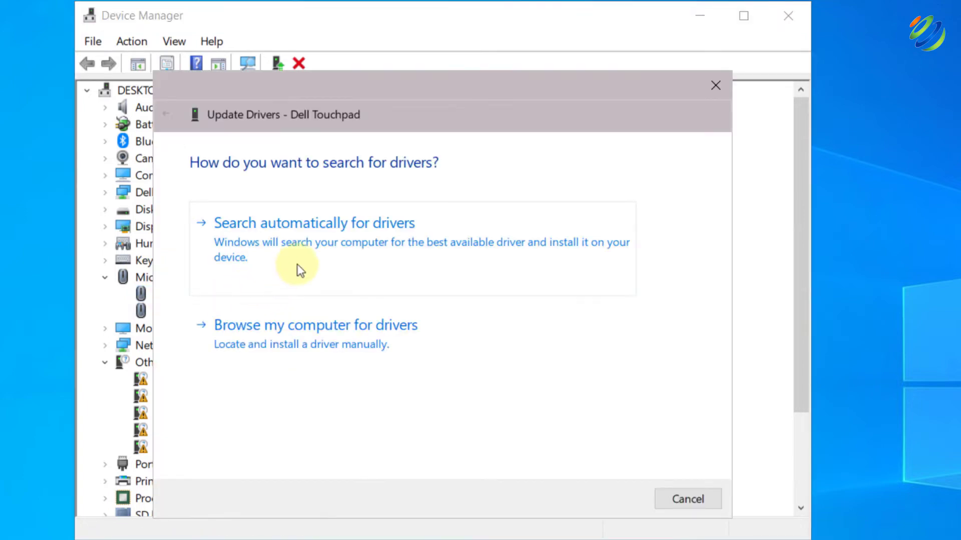
left_click(338, 243)
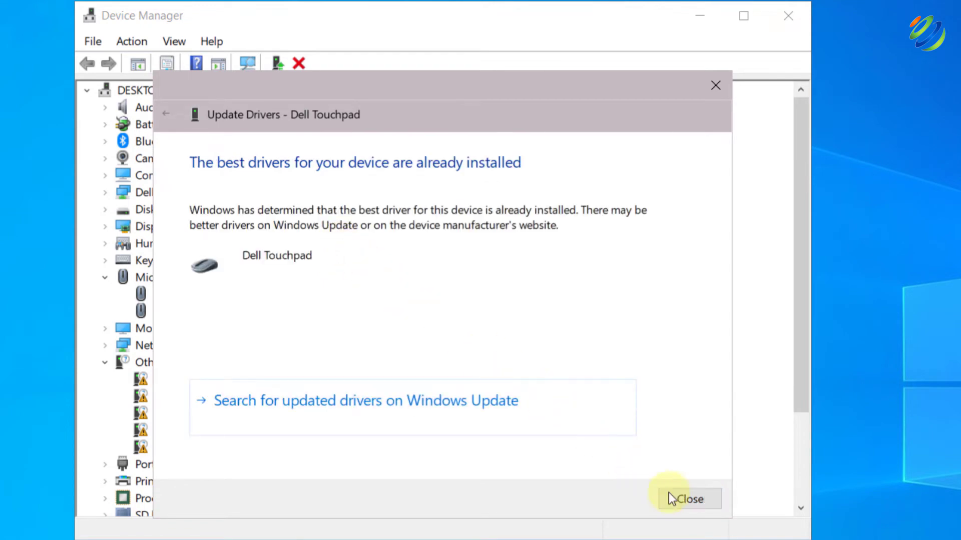
left_click(690, 499)
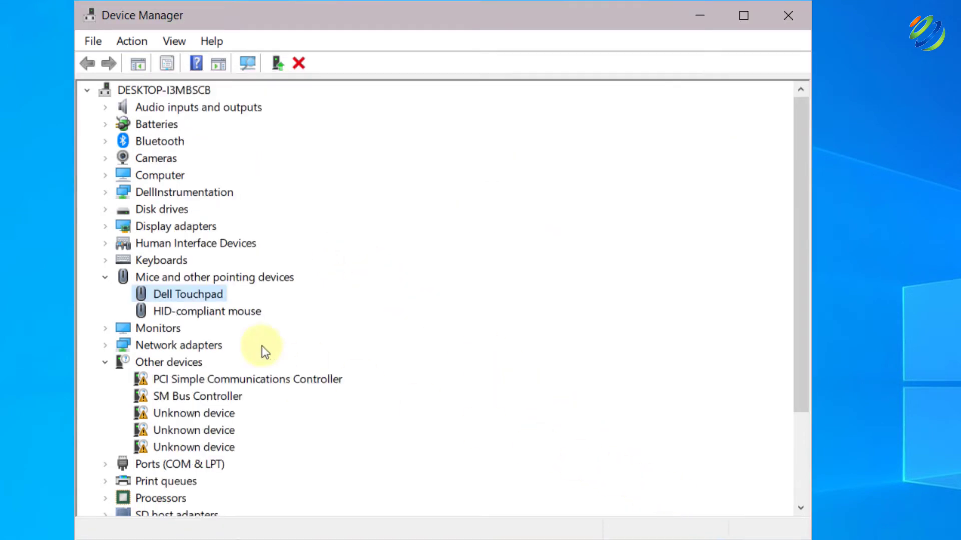
Step: Search automatically for an updated HID-compliant mouse driver
right_click(173, 313)
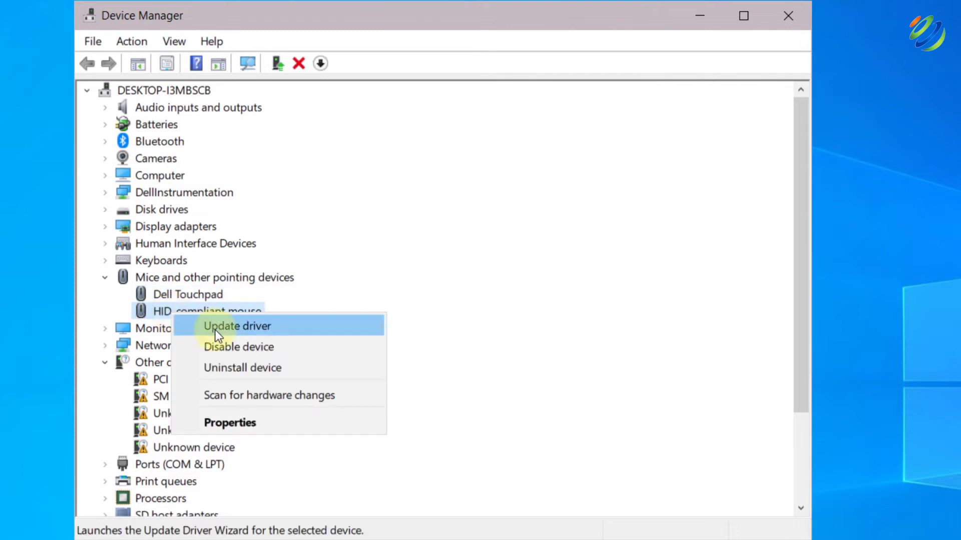
left_click(204, 325)
left_click(385, 260)
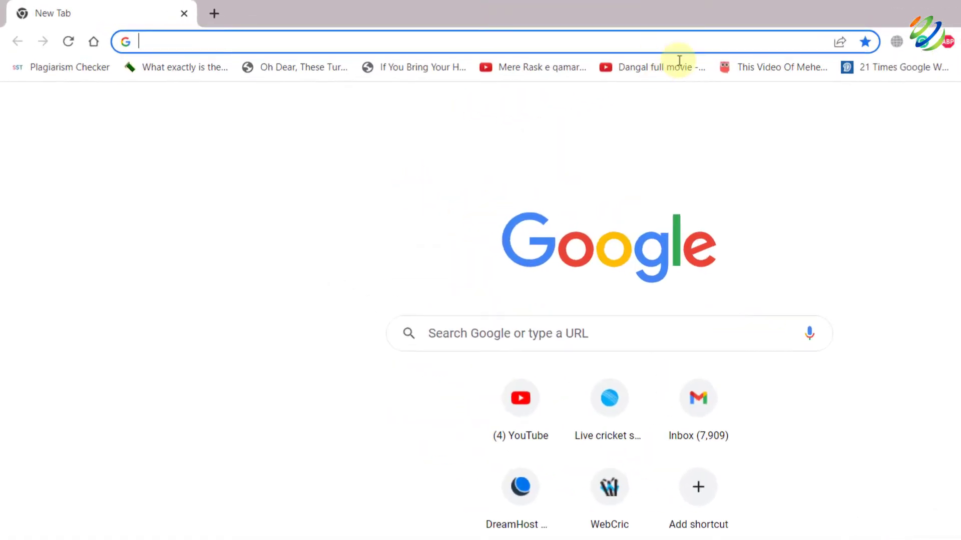
Step: Go to dell.com and open the Support Drivers & Downloads page
left_click(677, 58)
type("dell.com")
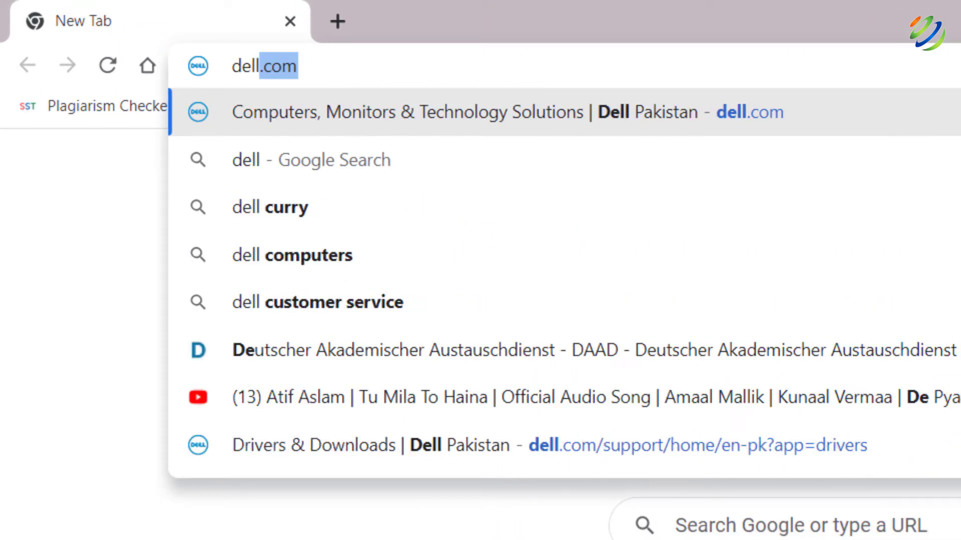
key("Return")
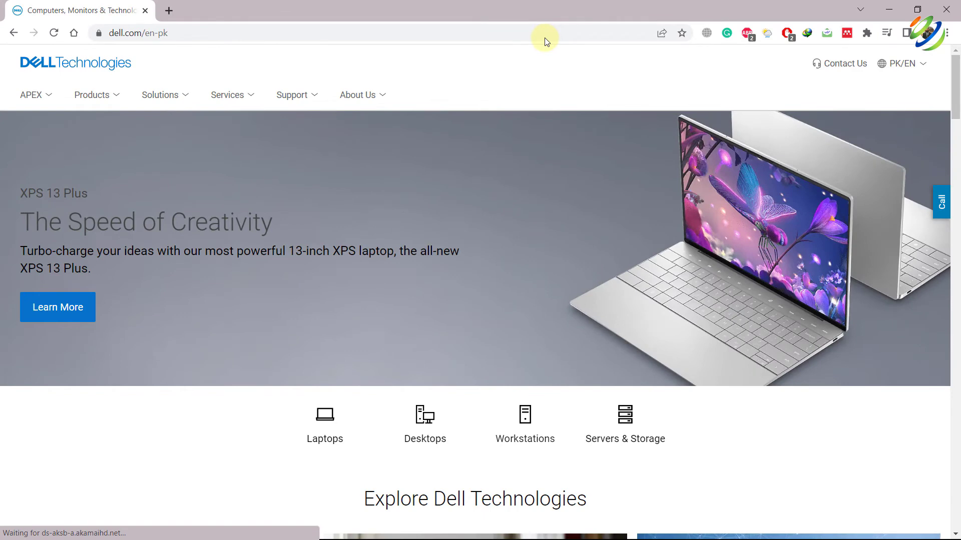
left_click(310, 96)
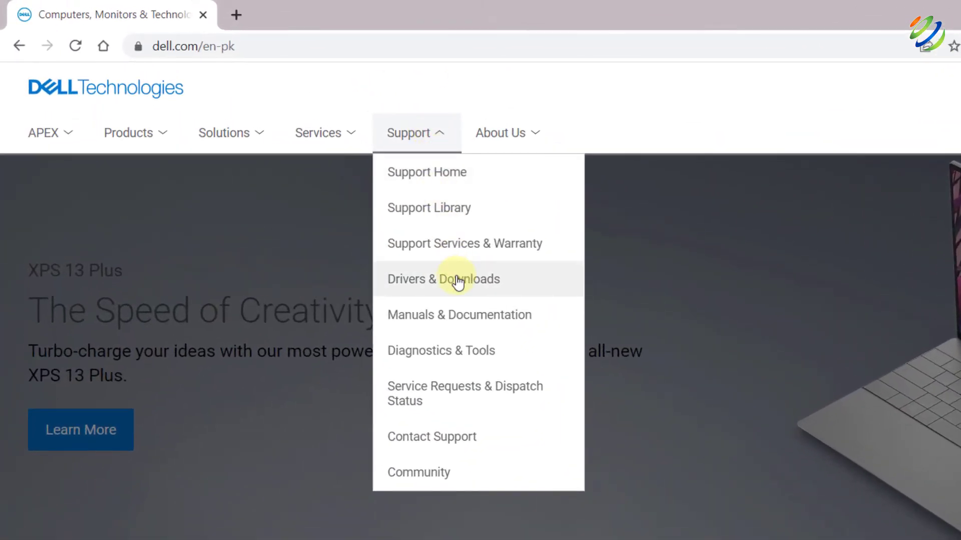
left_click(457, 282)
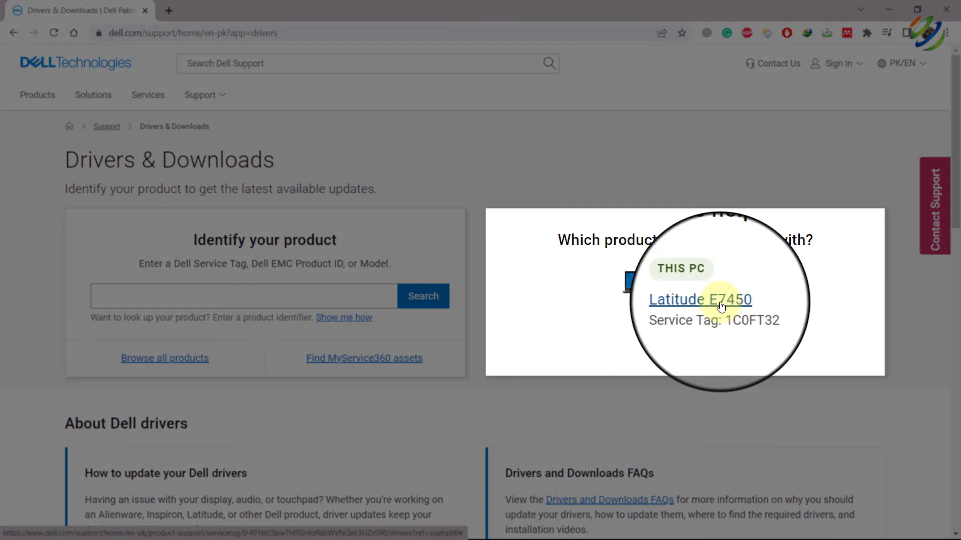
Step: Open the Latitude E7450 support page and start SupportAssist's Check for Updates scan
left_click(721, 306)
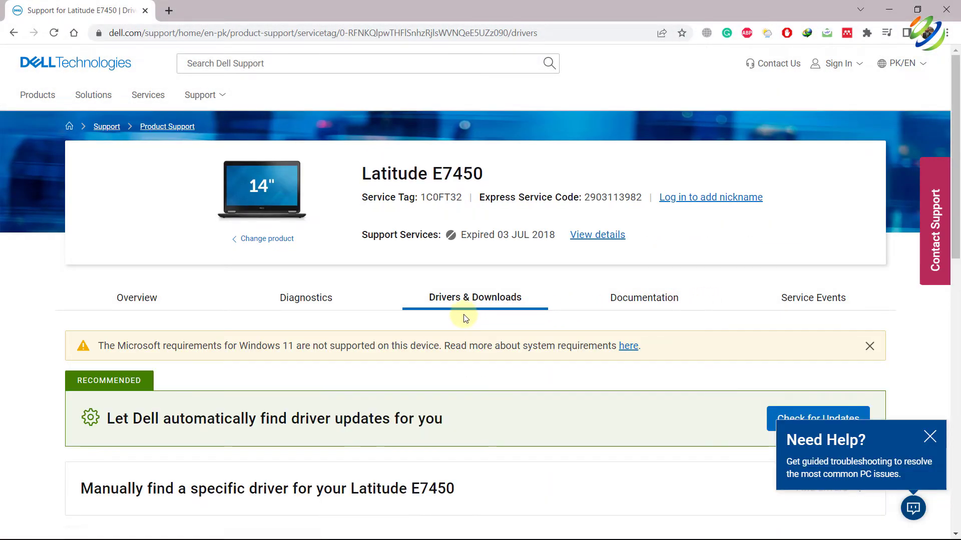
scroll(464, 318, "down", 6)
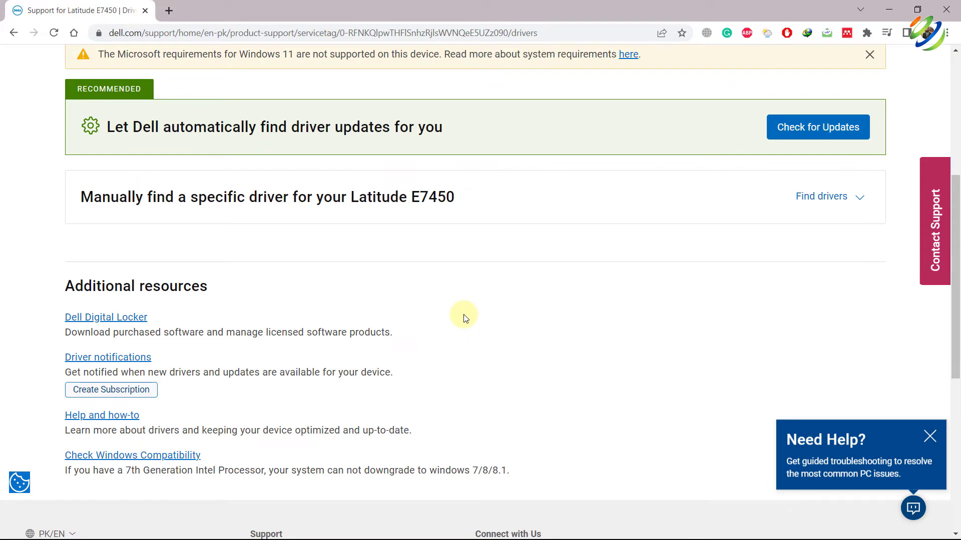
scroll(501, 301, "up", 3)
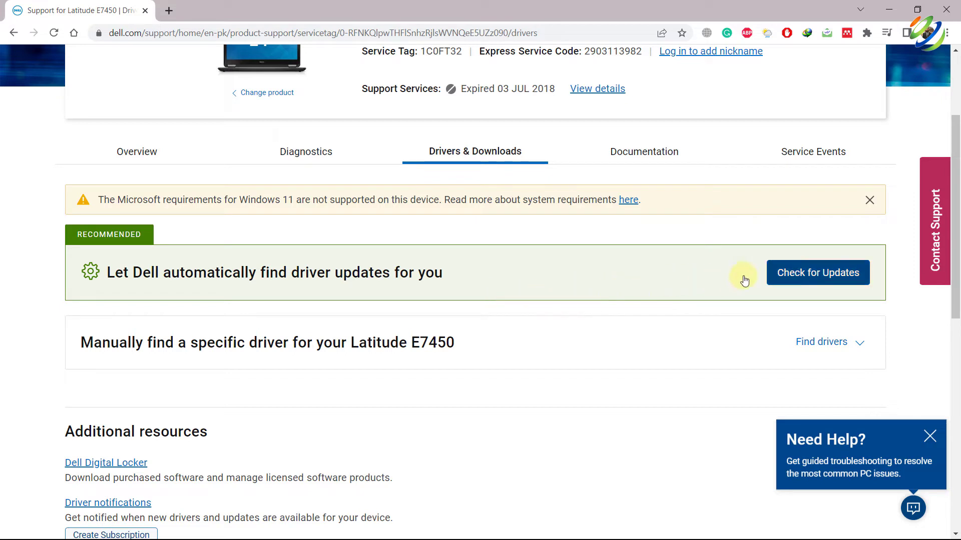
left_click(797, 275)
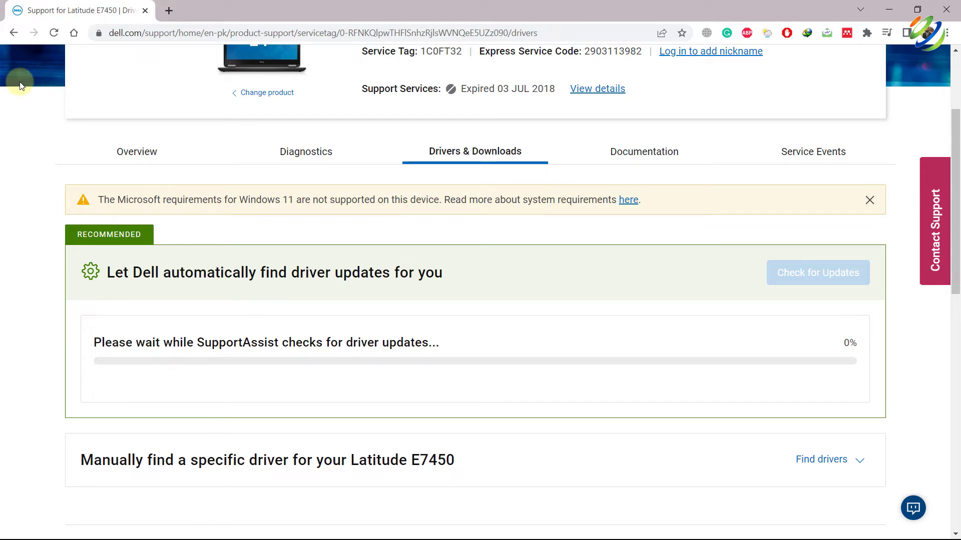
Step: Show the desktop and launch regedit from the Run prompt
key("super+d")
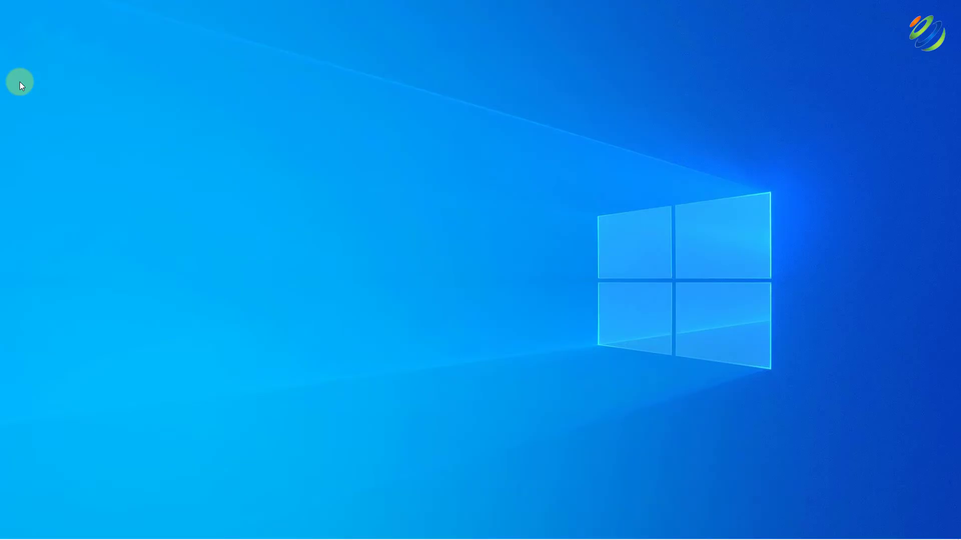
key("super+r")
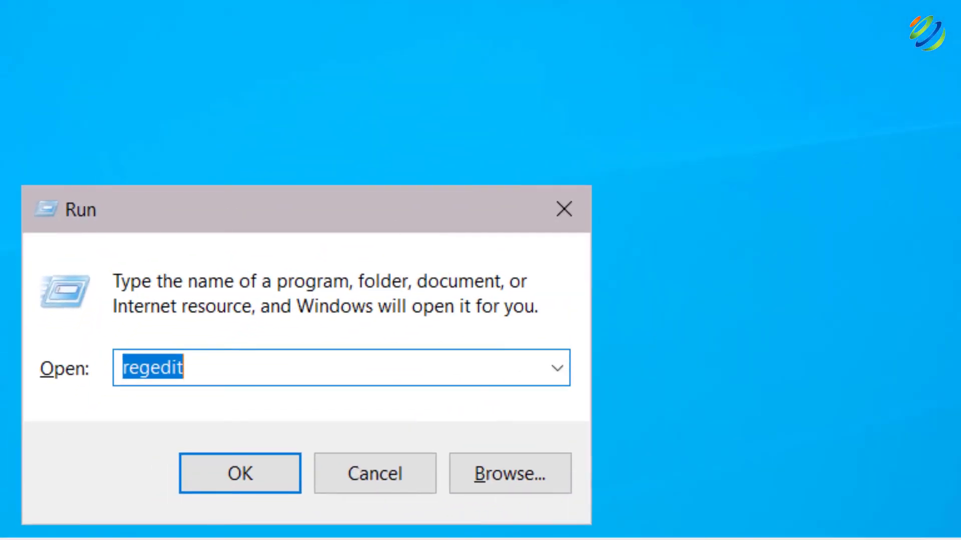
key("Right")
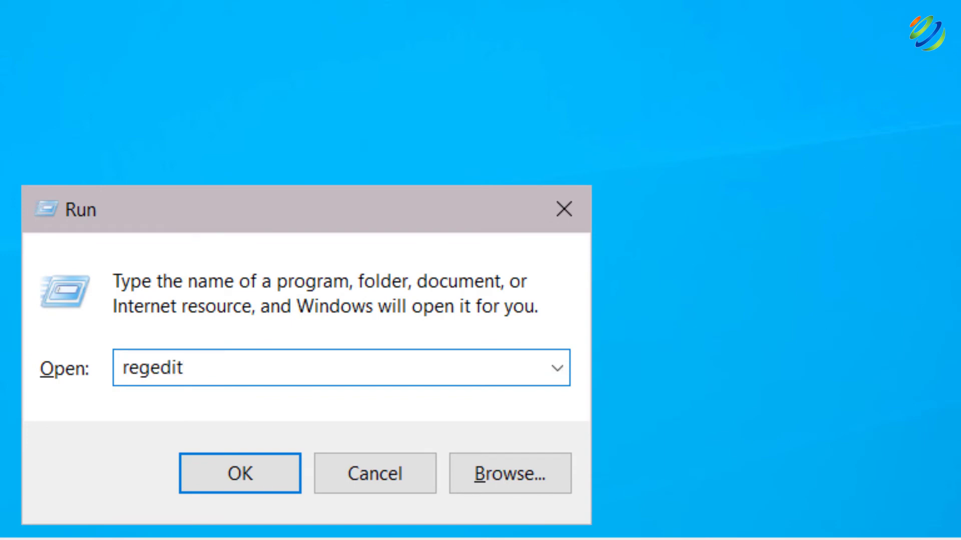
key("Return")
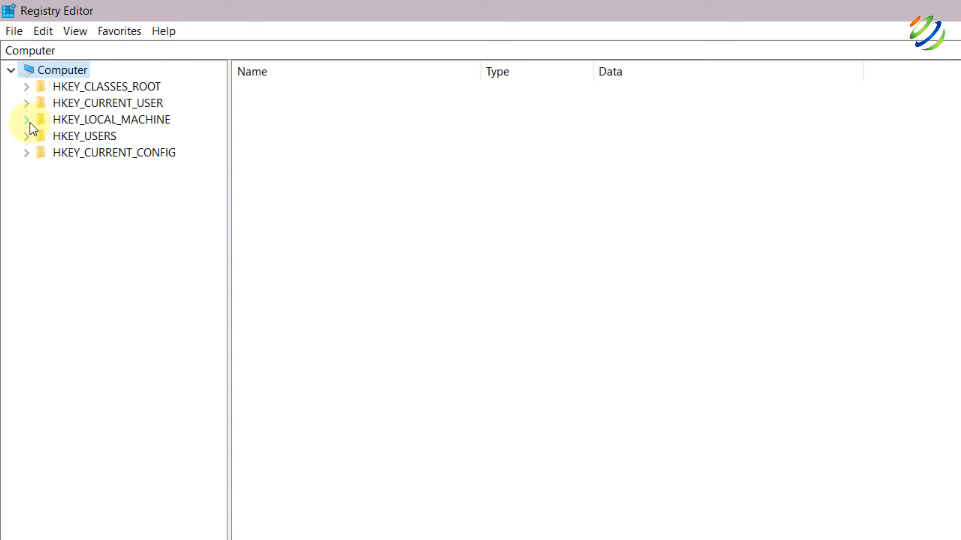
Step: Expand HKEY_LOCAL_MACHINE\SOFTWARE\Microsoft in the key tree
left_click(29, 123)
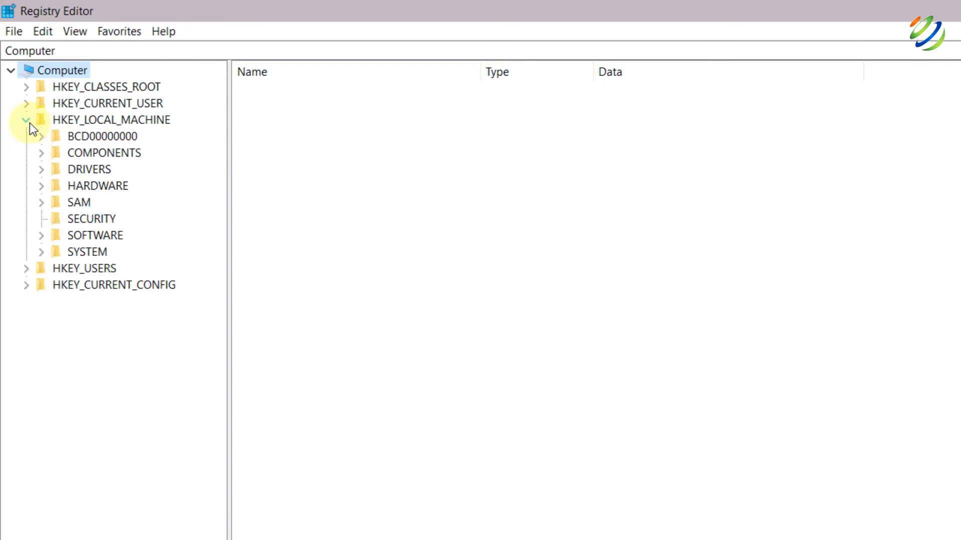
left_click(41, 236)
left_click(41, 236)
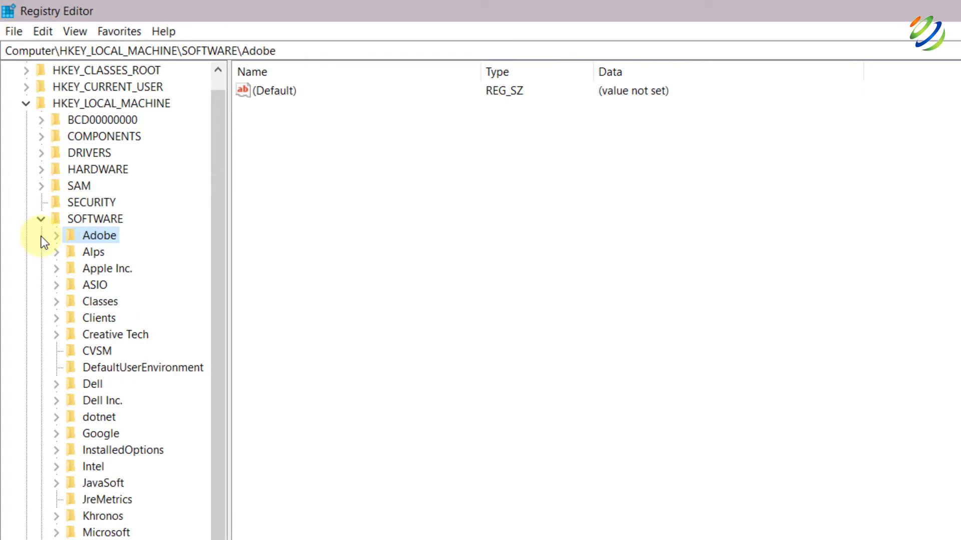
key("m")
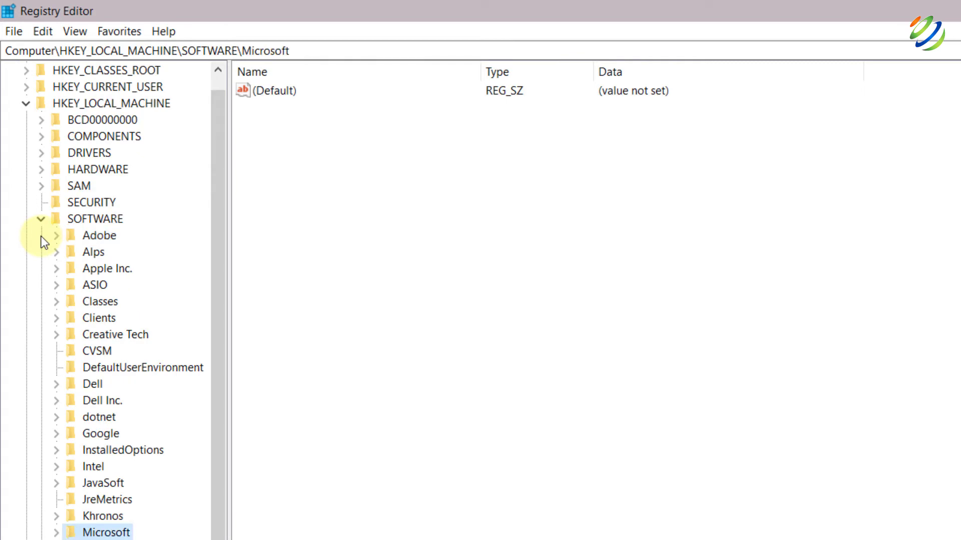
key("Right")
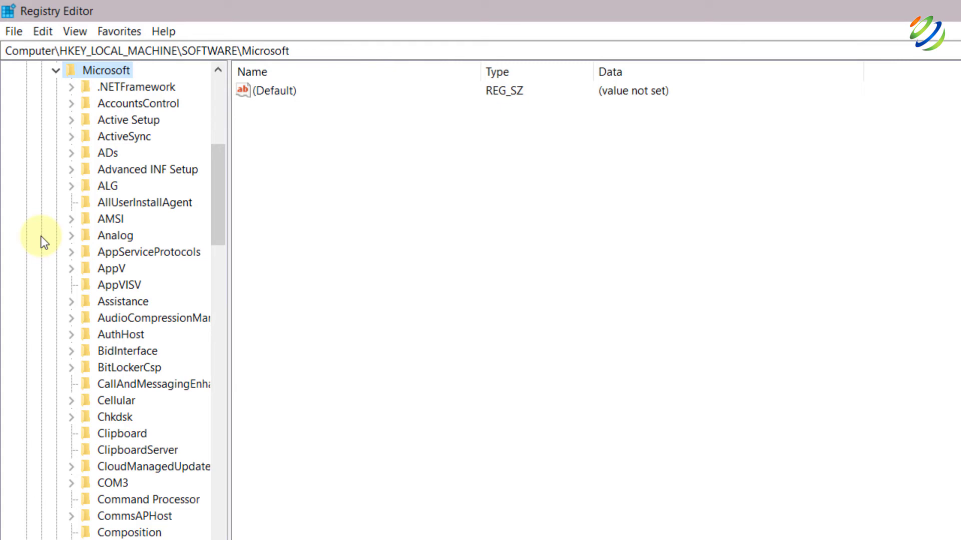
Step: Expand Windows\CurrentVersion\Policies down to the System key to list its values
key("Down")
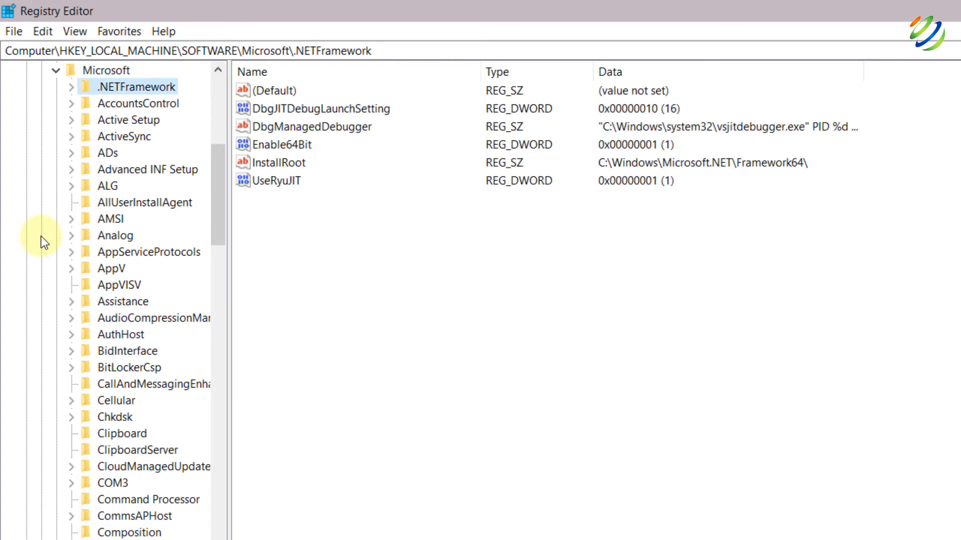
key("w")
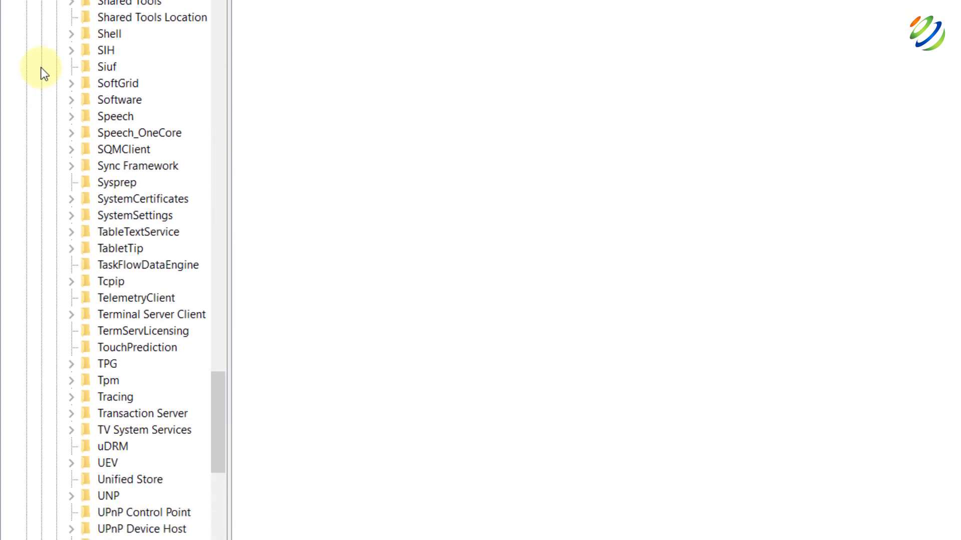
key("Down")
key("Down")
key("Down")
key("Down")
key("Down")
key("Down")
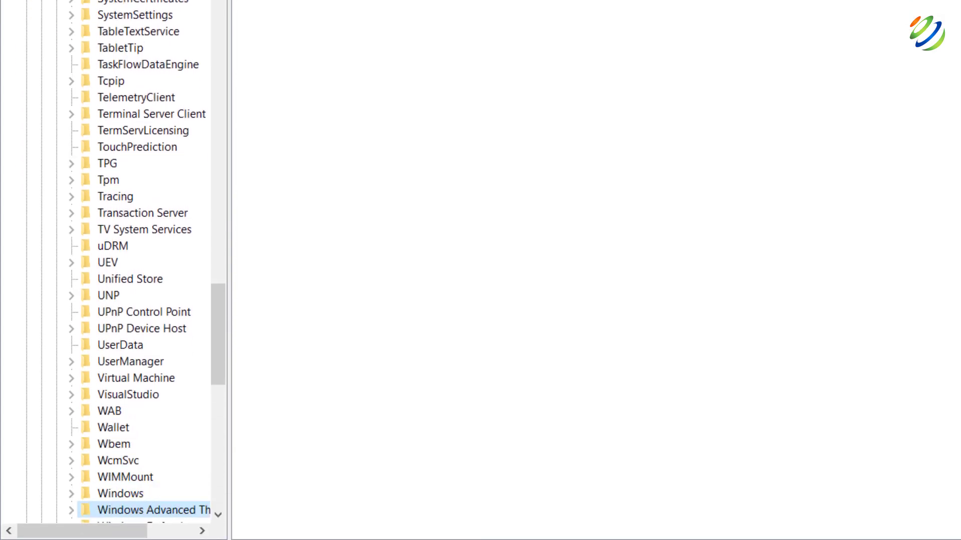
key("Up")
key("Right")
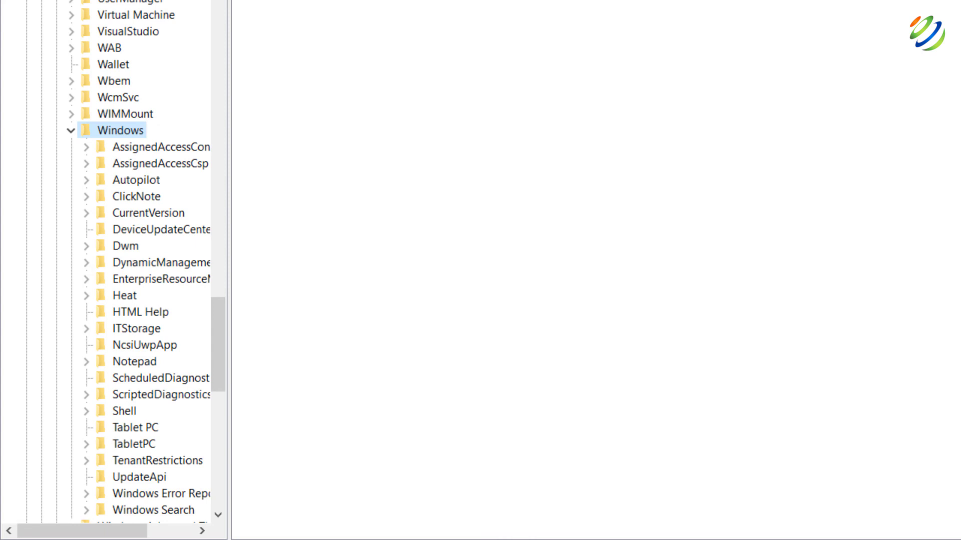
key("Down")
key("Down")
key("Down")
key("Down")
key("Down")
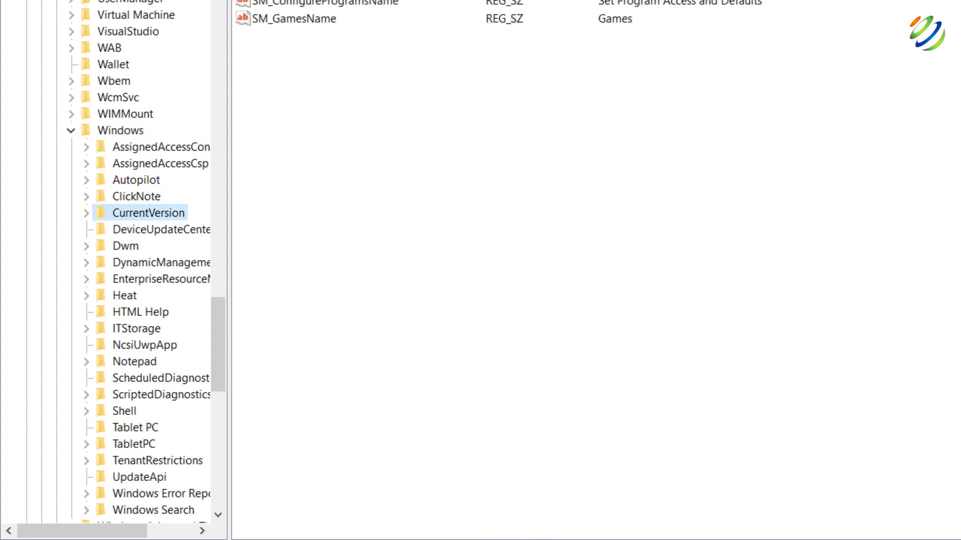
key("Right")
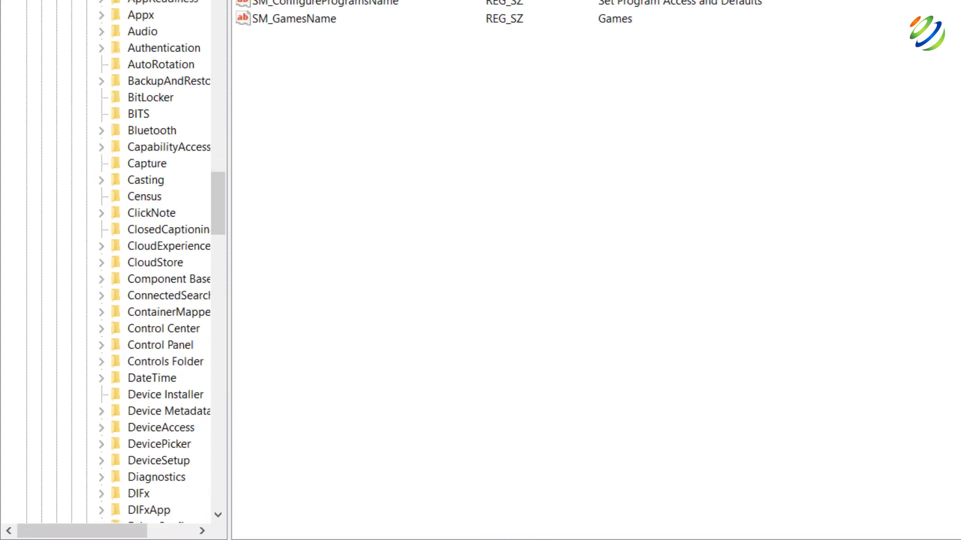
key("p")
key("Down")
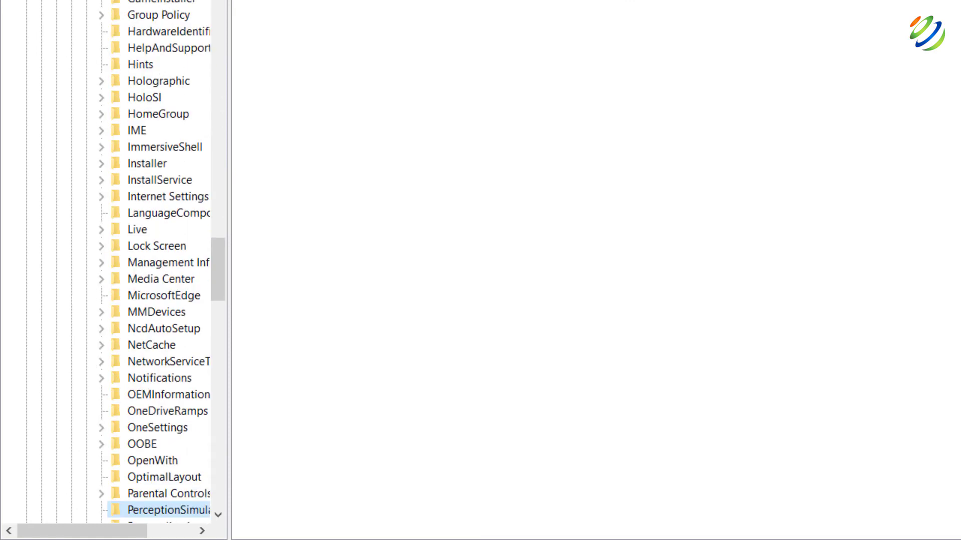
key("Down")
key("Down")
key("Down")
key("Down")
key("Right")
key("Down")
key("Down")
key("Down")
key("Down")
key("Down")
key("Down")
key("Down")
key("Down")
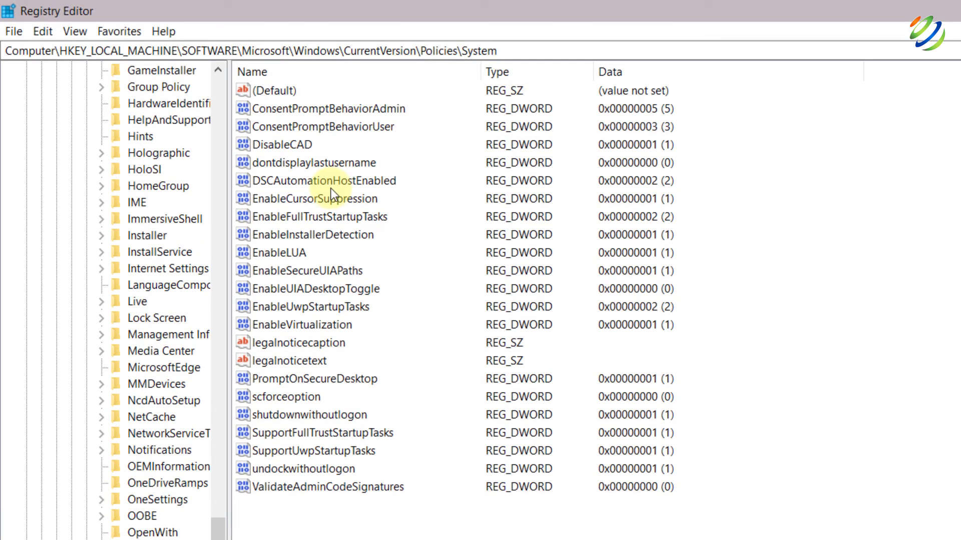
Step: Change EnableCursorSuppression's value data to 1 and confirm with OK
left_click(307, 198)
double_click(307, 198)
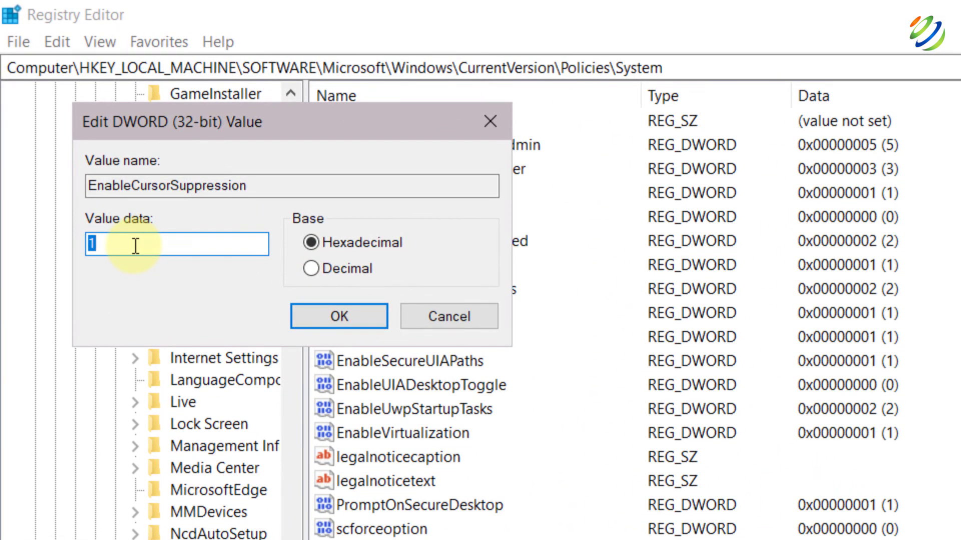
left_click(135, 246)
left_click(337, 303)
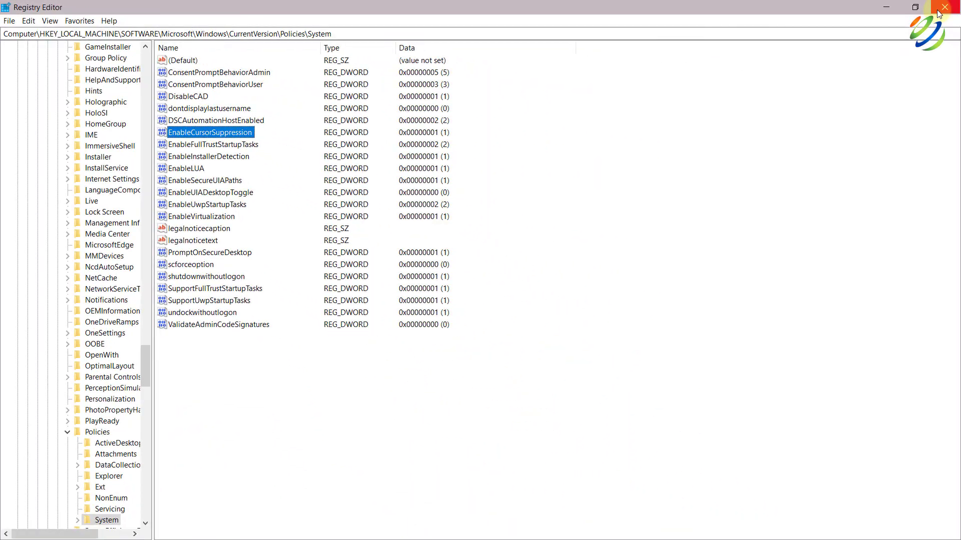
Step: Close Registry Editor, open Settings, and go to Devices > Touchpad
left_click(939, 7)
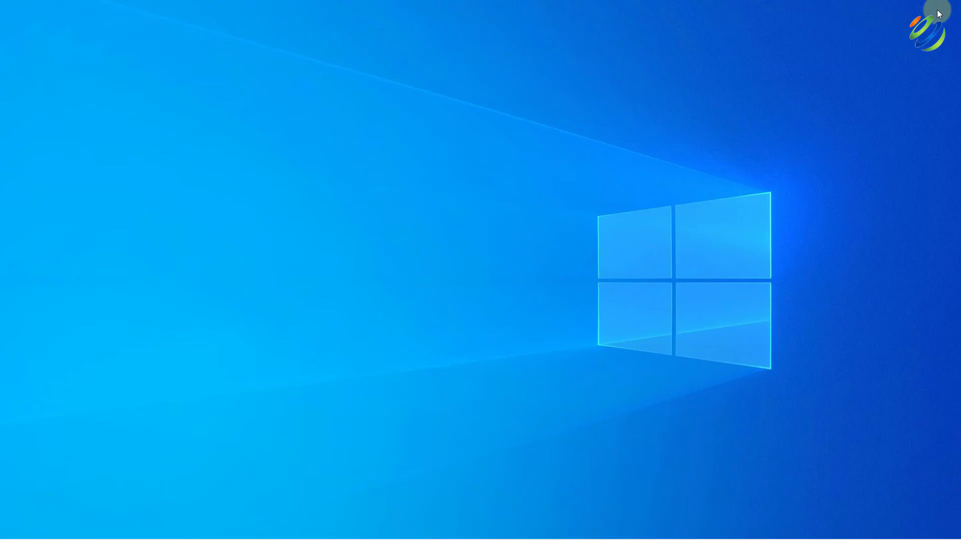
key("super")
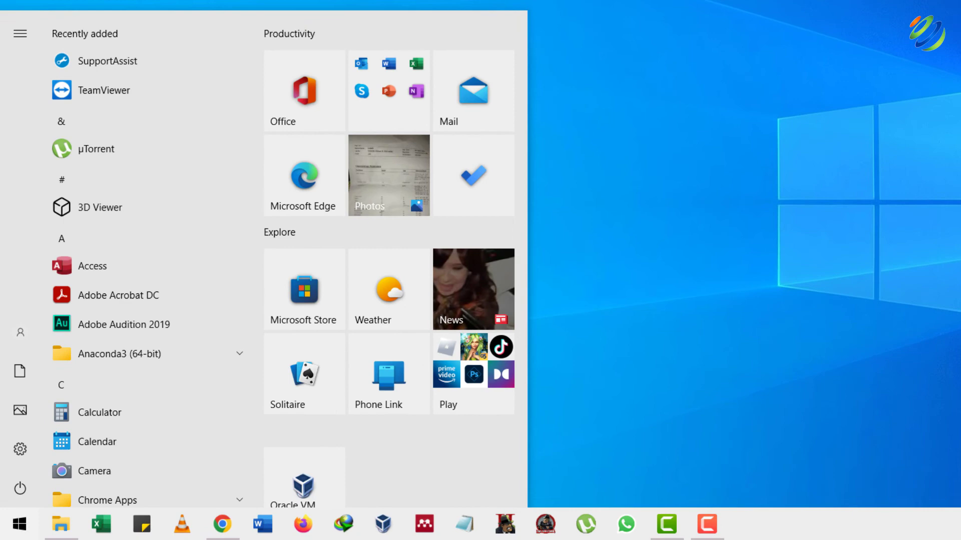
type("se")
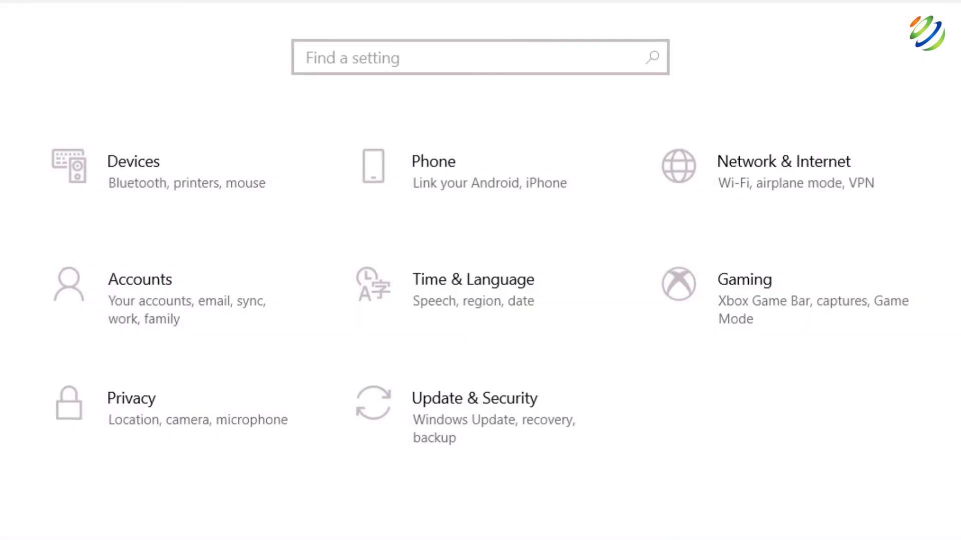
left_click(174, 196)
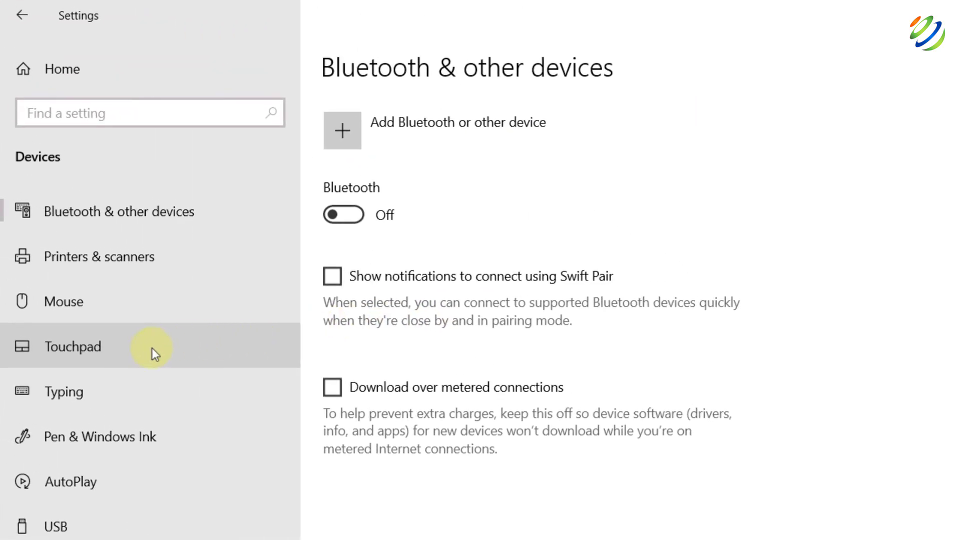
left_click(105, 353)
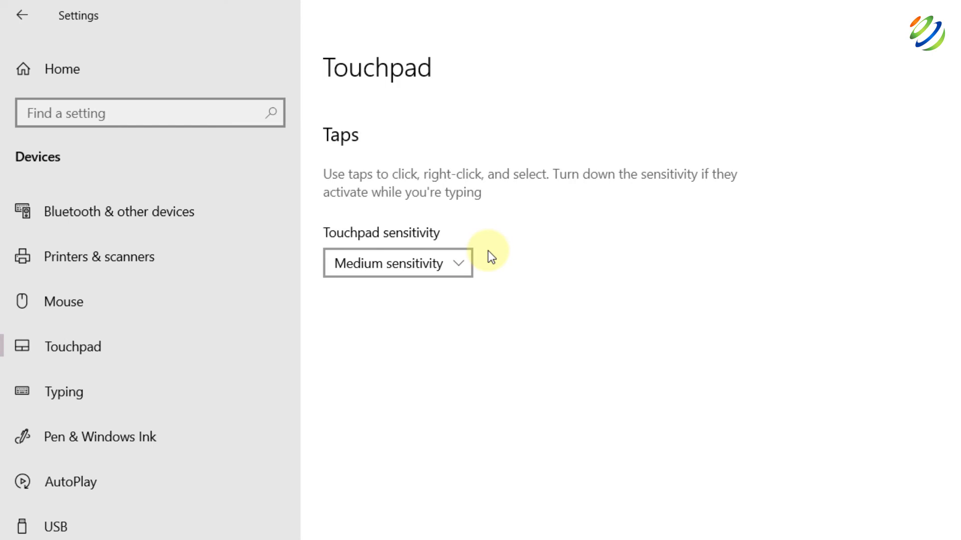
Step: Launch Dell Touchpad, turn the touchpad off and back on, and save
key("super")
type("t")
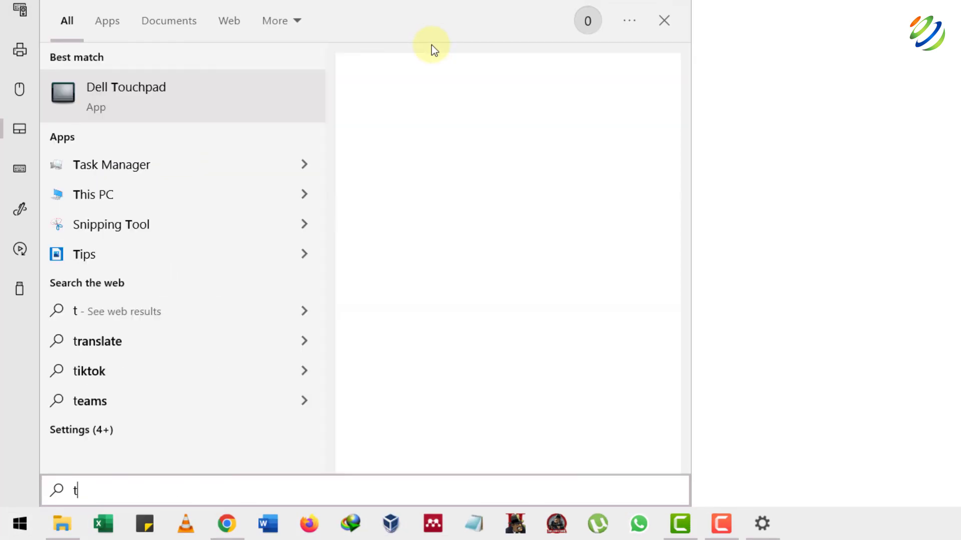
type("ouch")
key("Return")
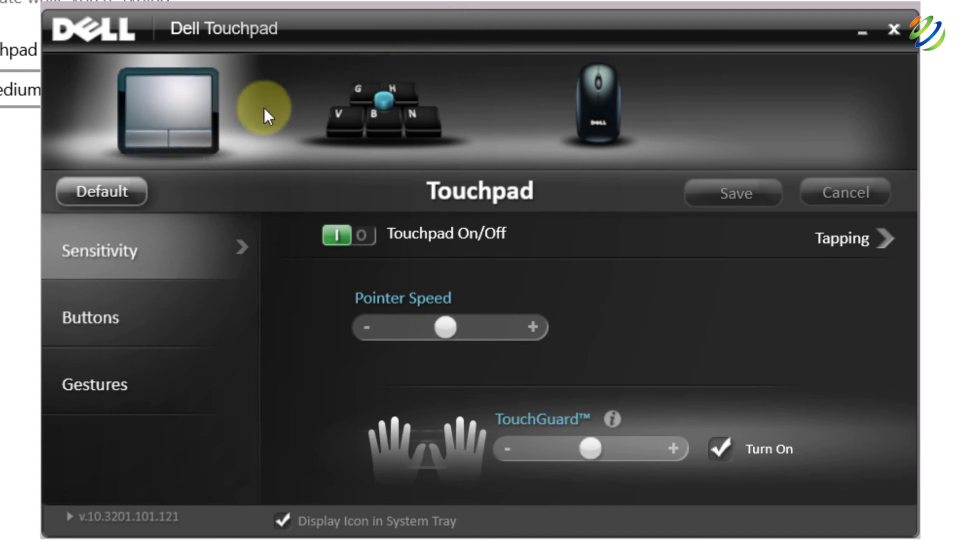
left_click(355, 244)
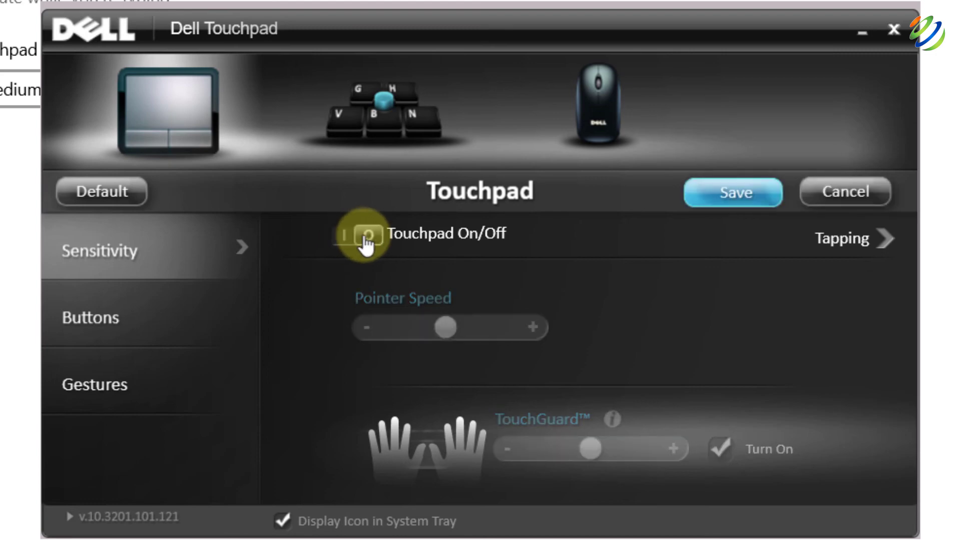
left_click(368, 241)
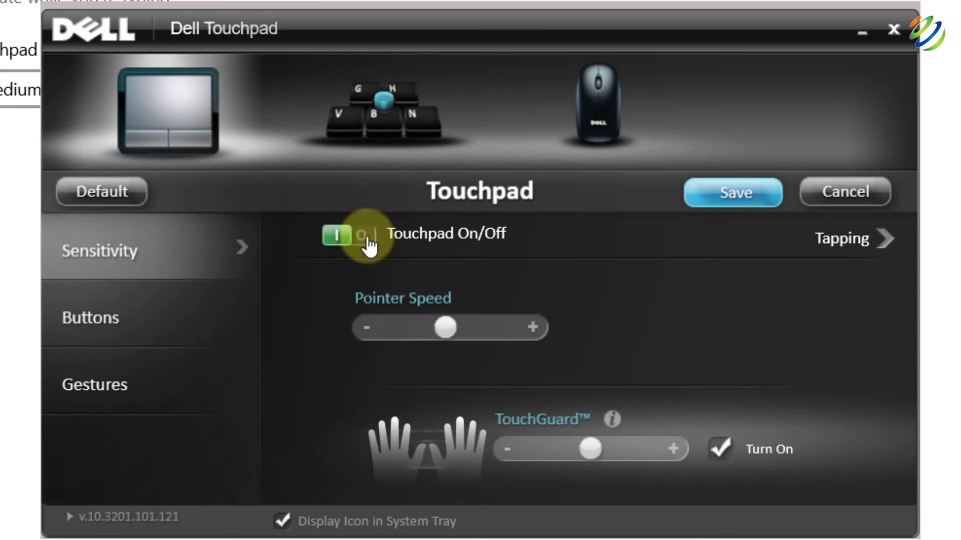
left_click(724, 207)
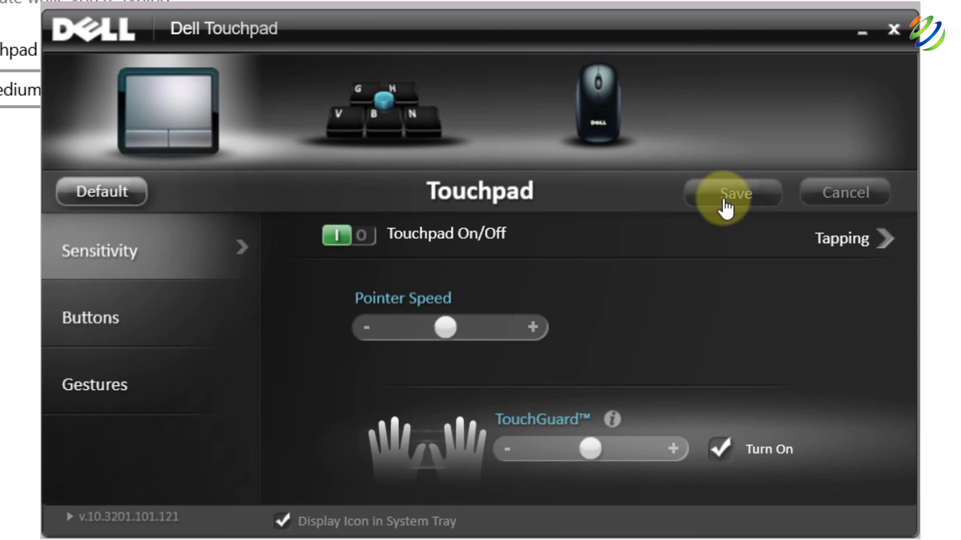
Step: Close the Dell Touchpad utility window to return to the Touchpad settings page
left_click(893, 33)
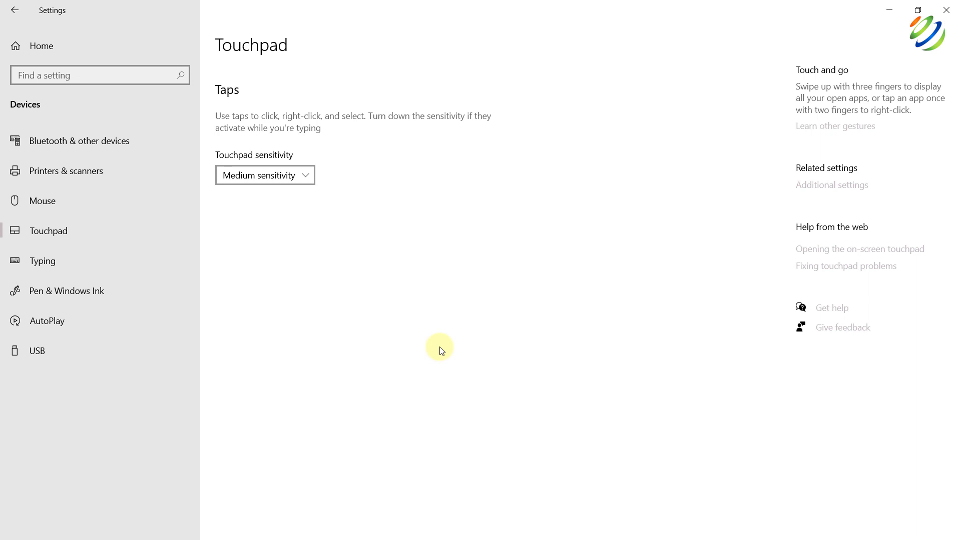